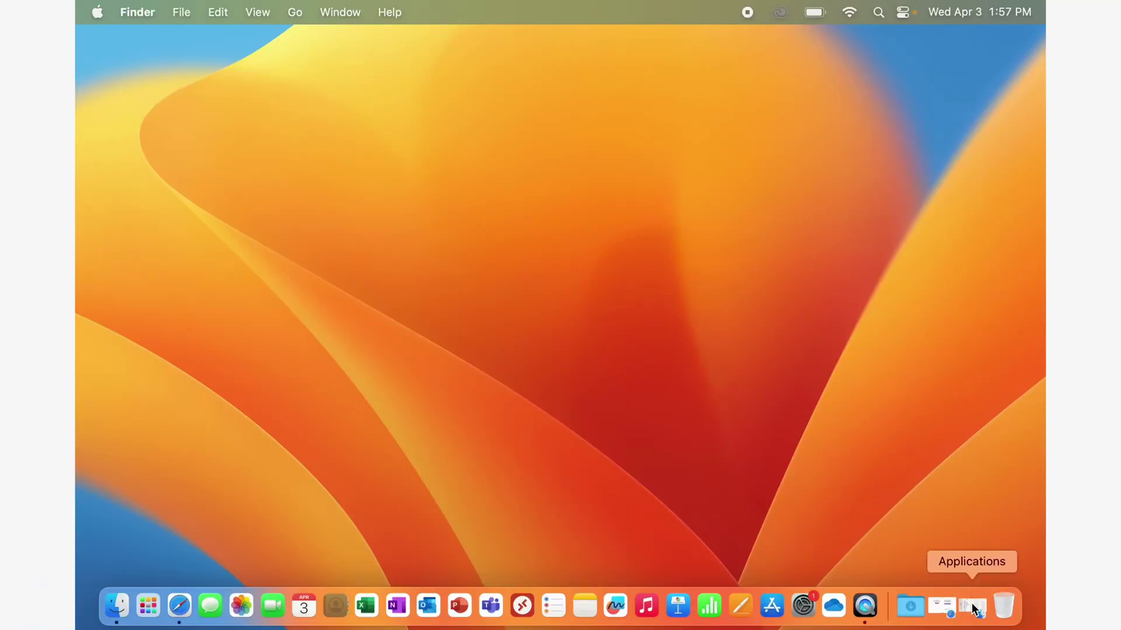
Open Applications and Quick Look preview Microsoft Teams classic and Microsoft Teams (work or school)
click(114, 604)
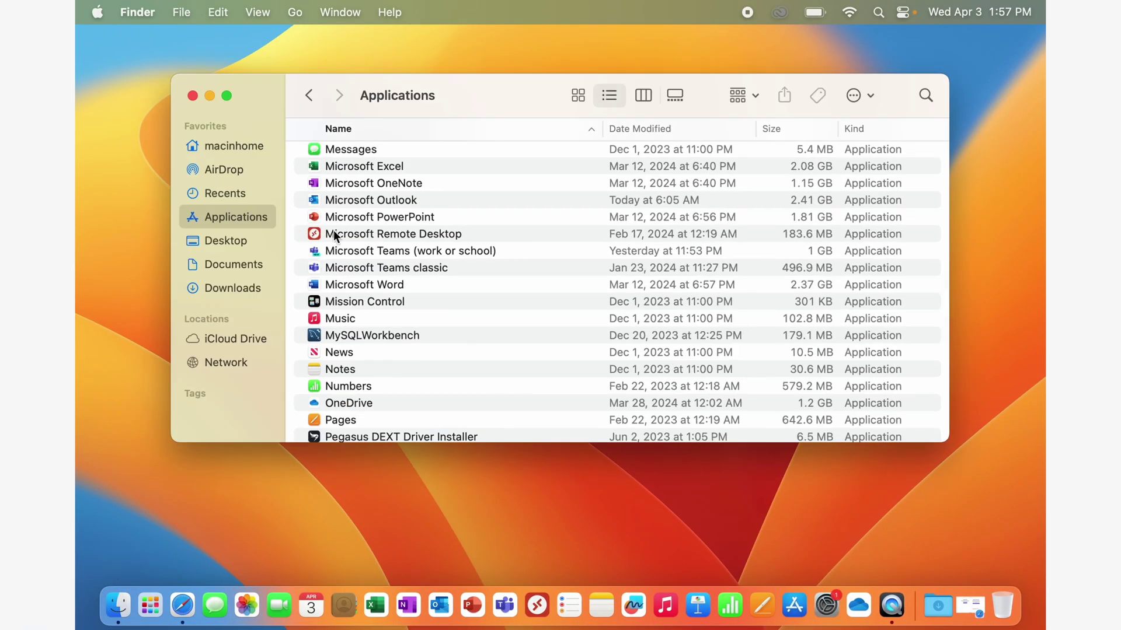
click(396, 271)
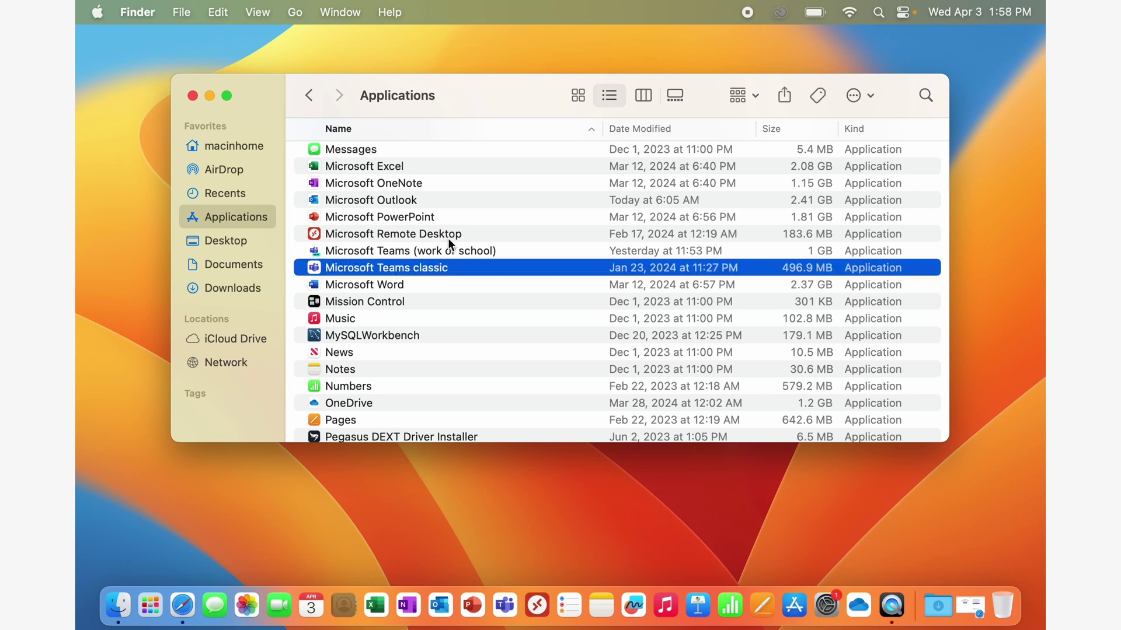
key(space)
key(space)
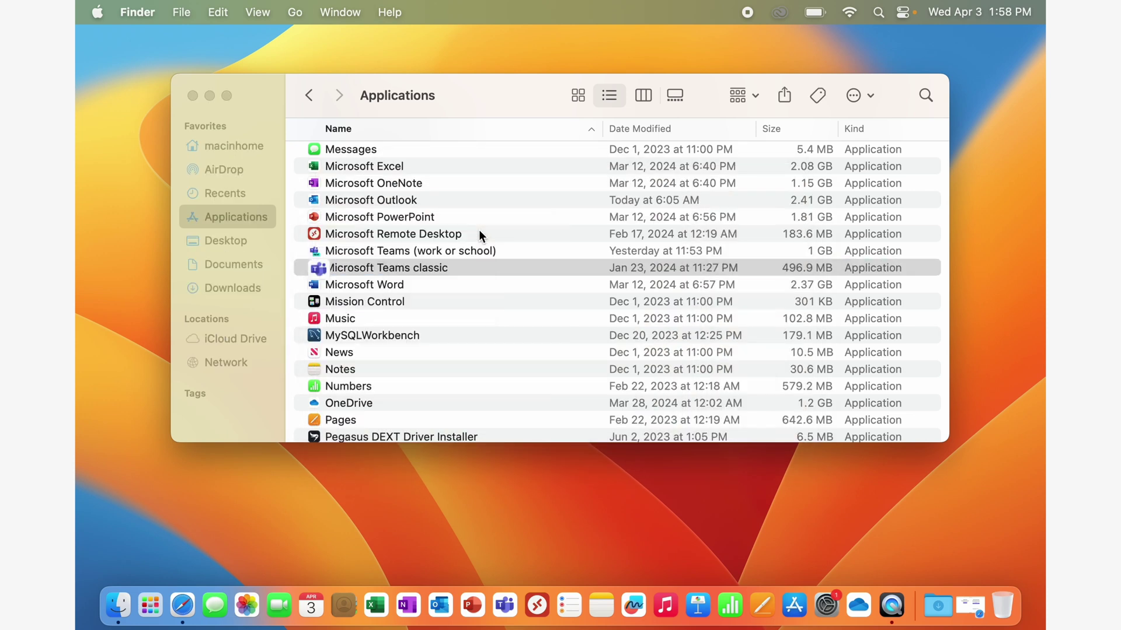
key(Up)
key(space)
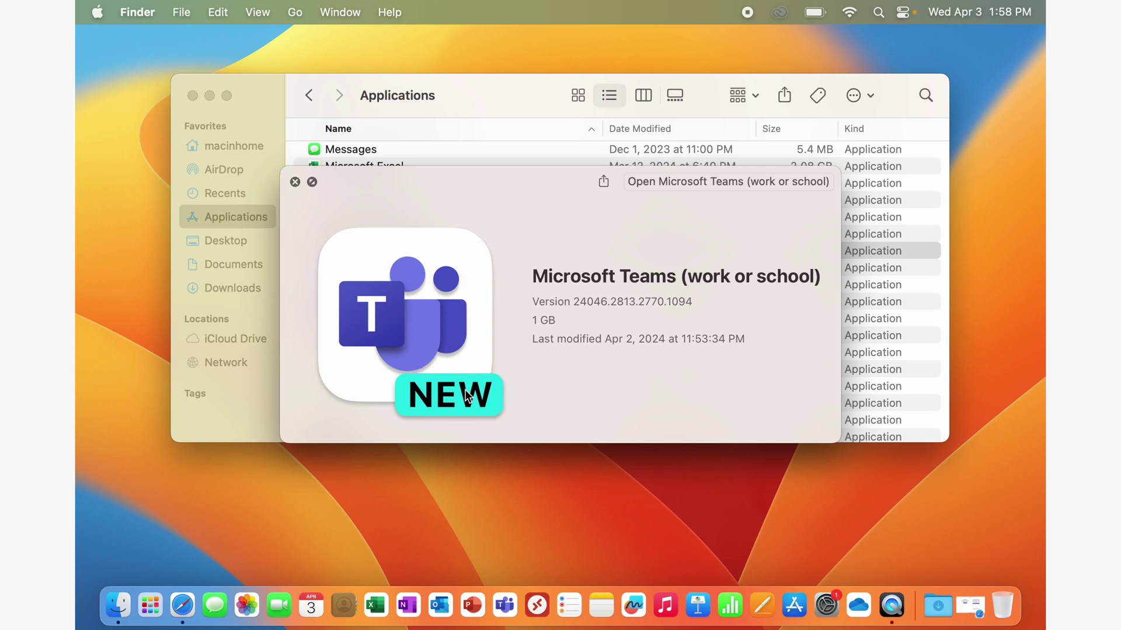
key(space)
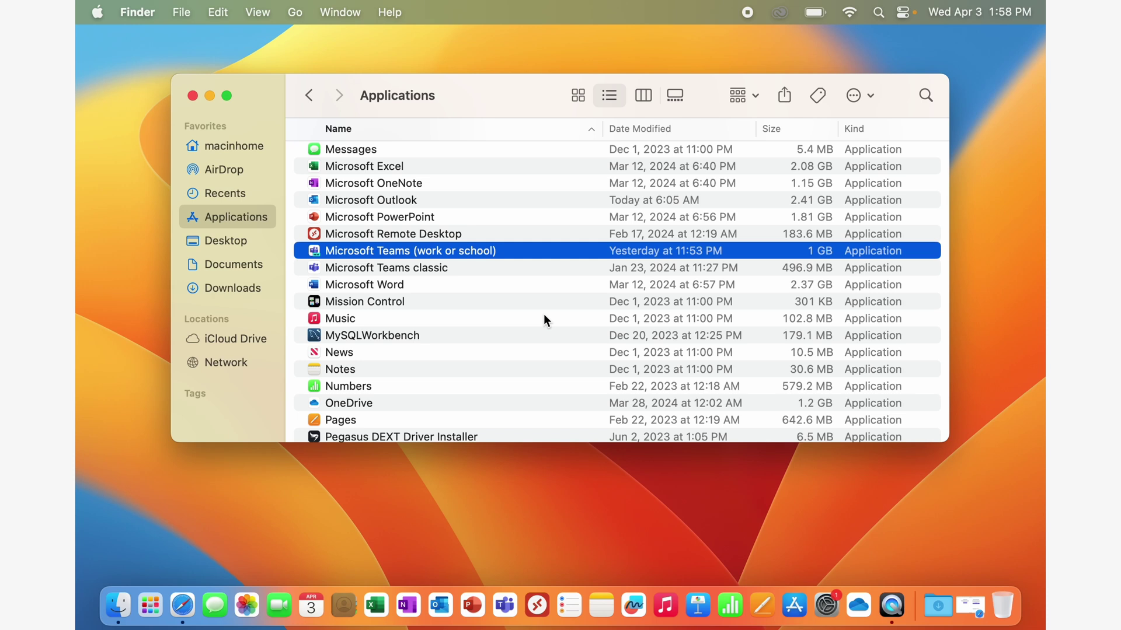
Switch the selection back and forth between Microsoft Teams classic and Microsoft Teams (work or school)
key(Down)
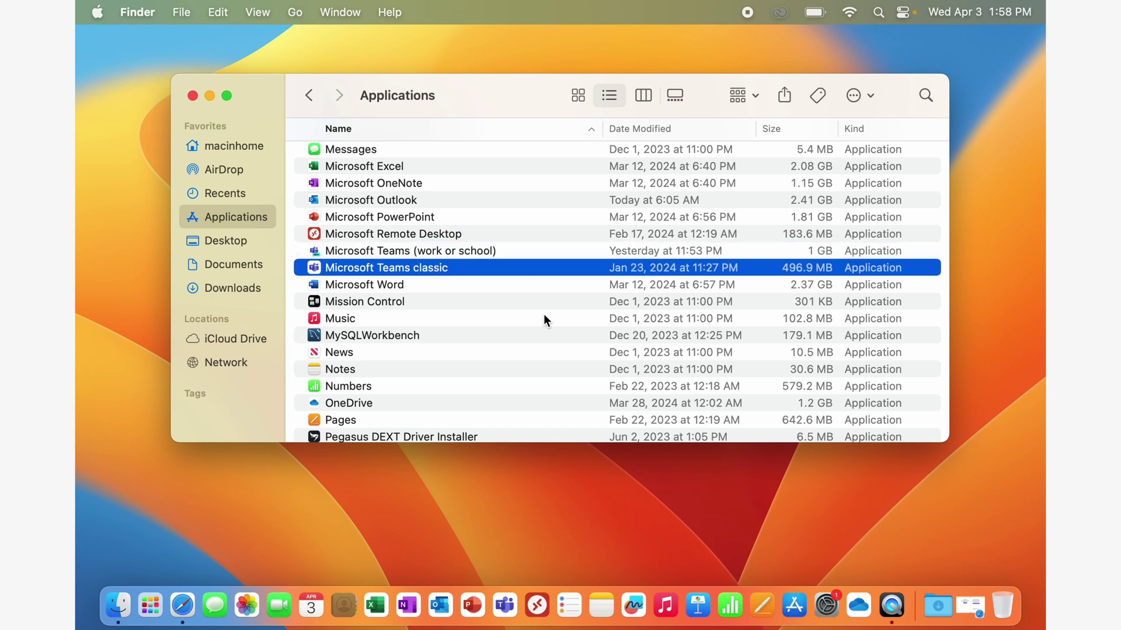
key(Up)
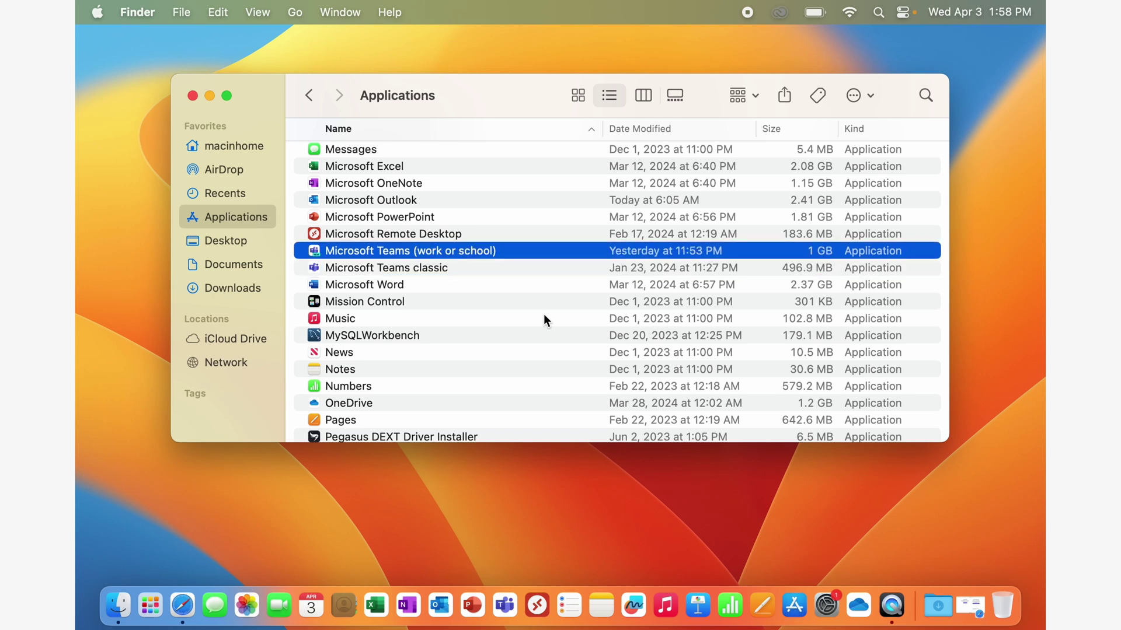
key(Down)
key(Up)
key(Down)
key(Up)
key(Down)
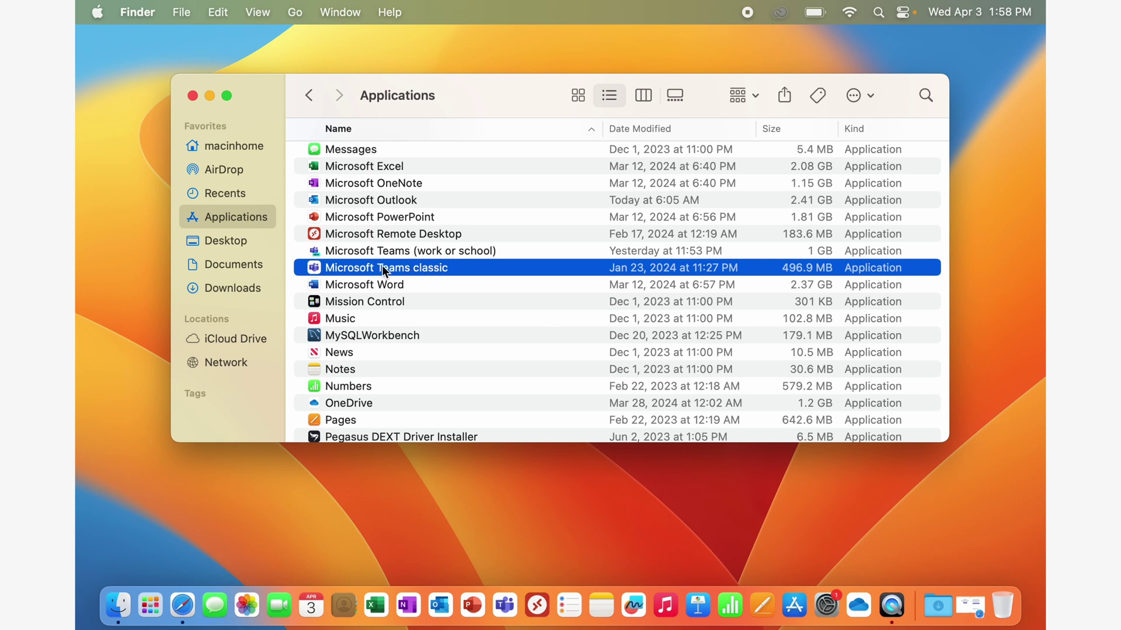
Reopen the Applications folder in a new Finder window and select Microsoft Teams classic
click(192, 95)
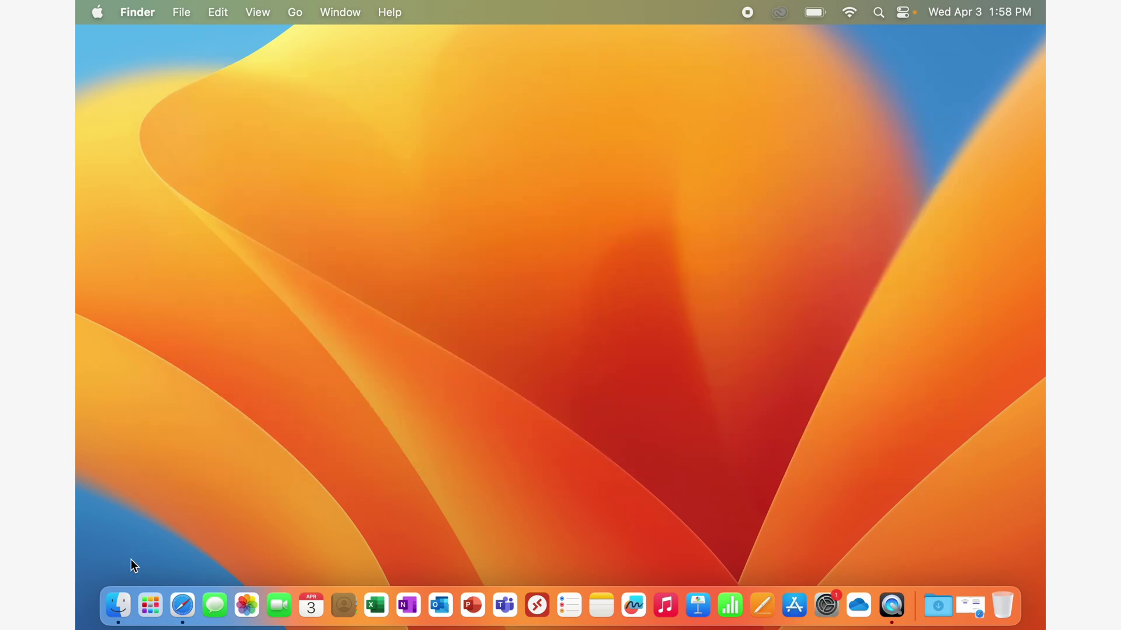
click(118, 607)
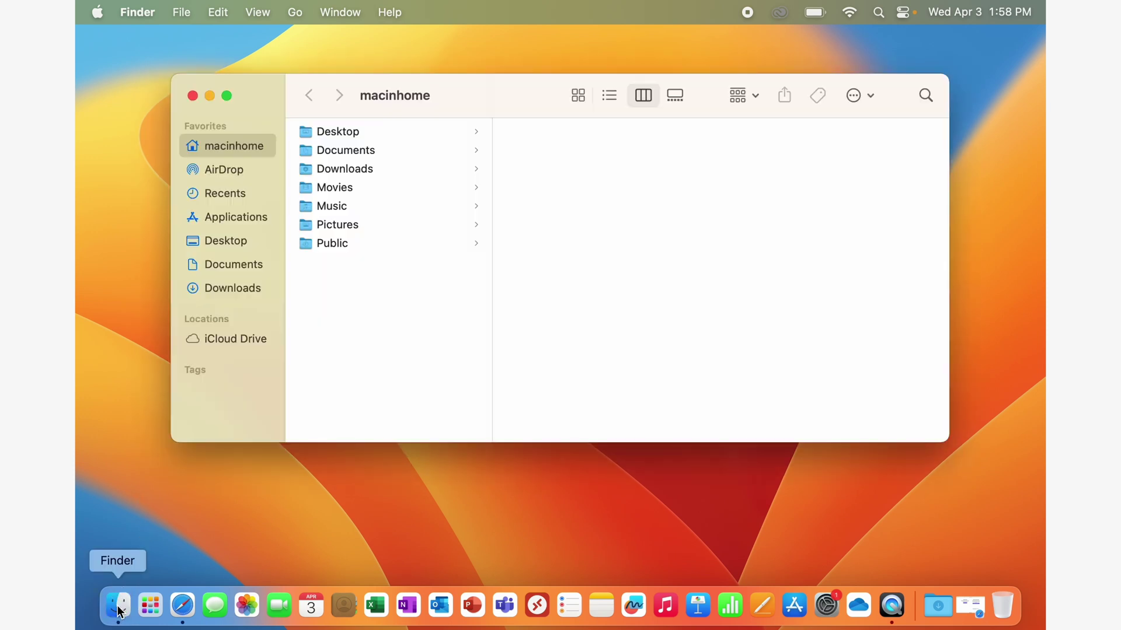
click(229, 217)
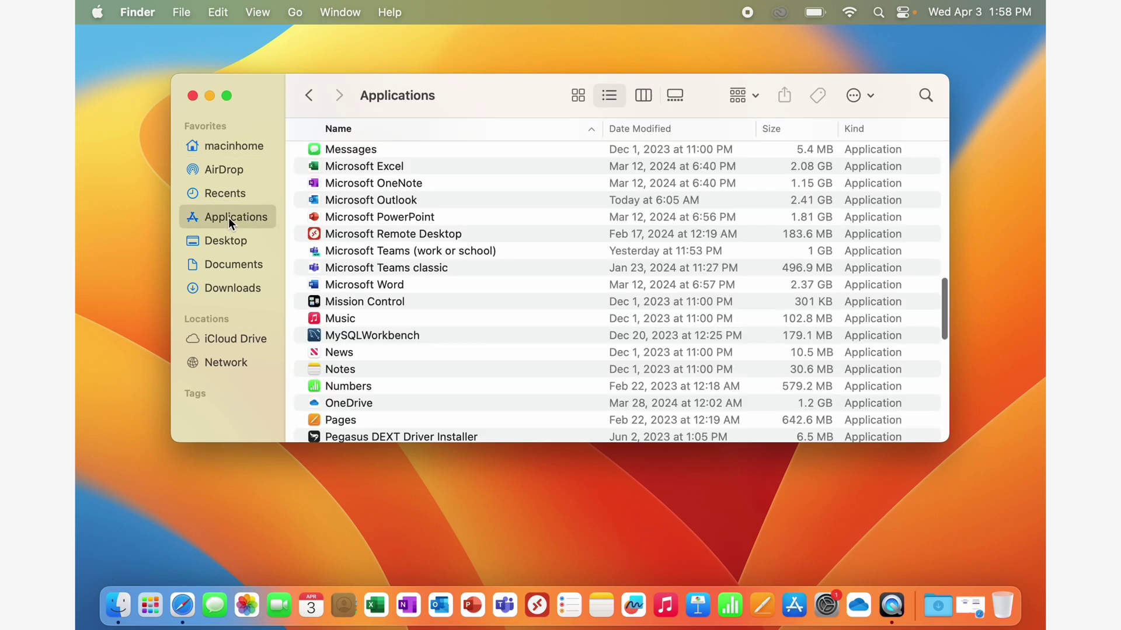
click(377, 269)
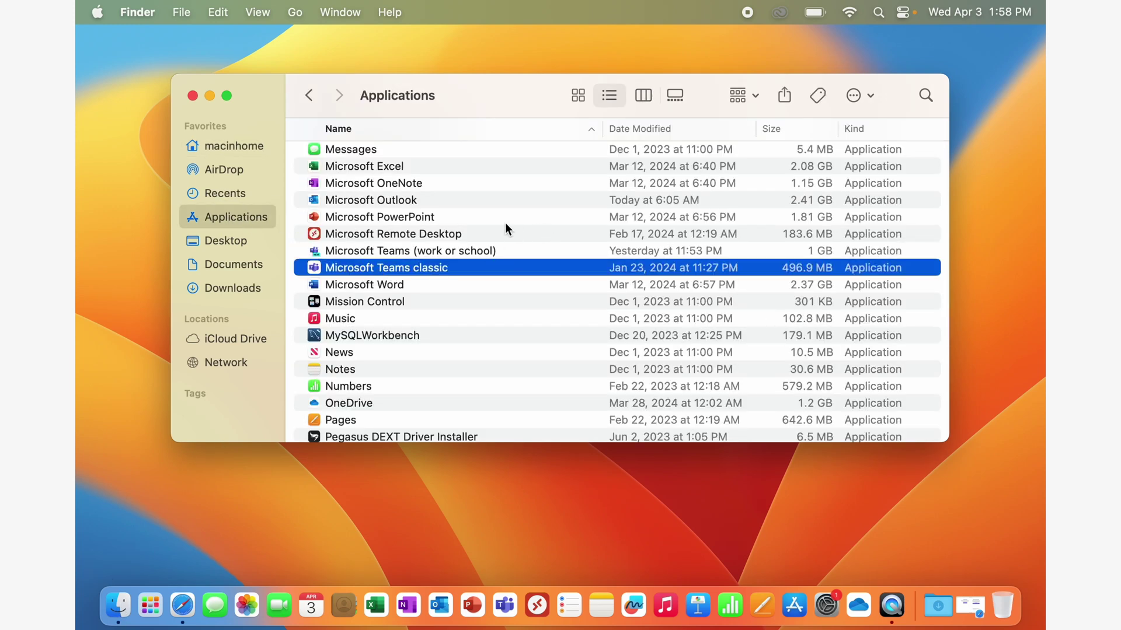
Move Microsoft Teams classic to the Trash, authorising with the account password
key(super+BackSpace)
right_click(413, 269)
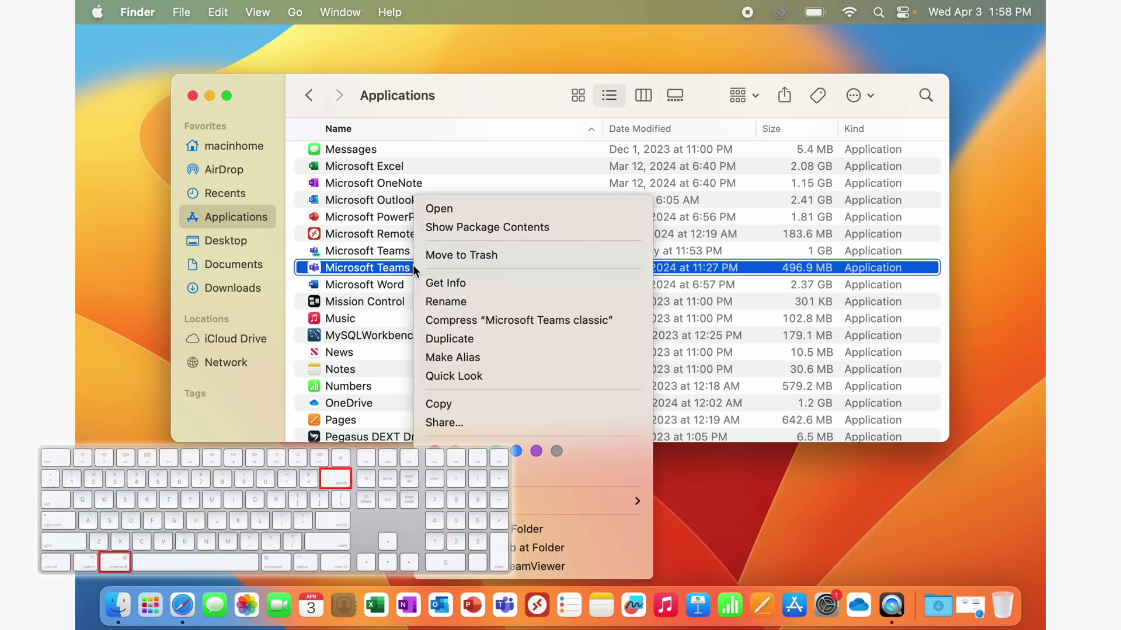
click(467, 257)
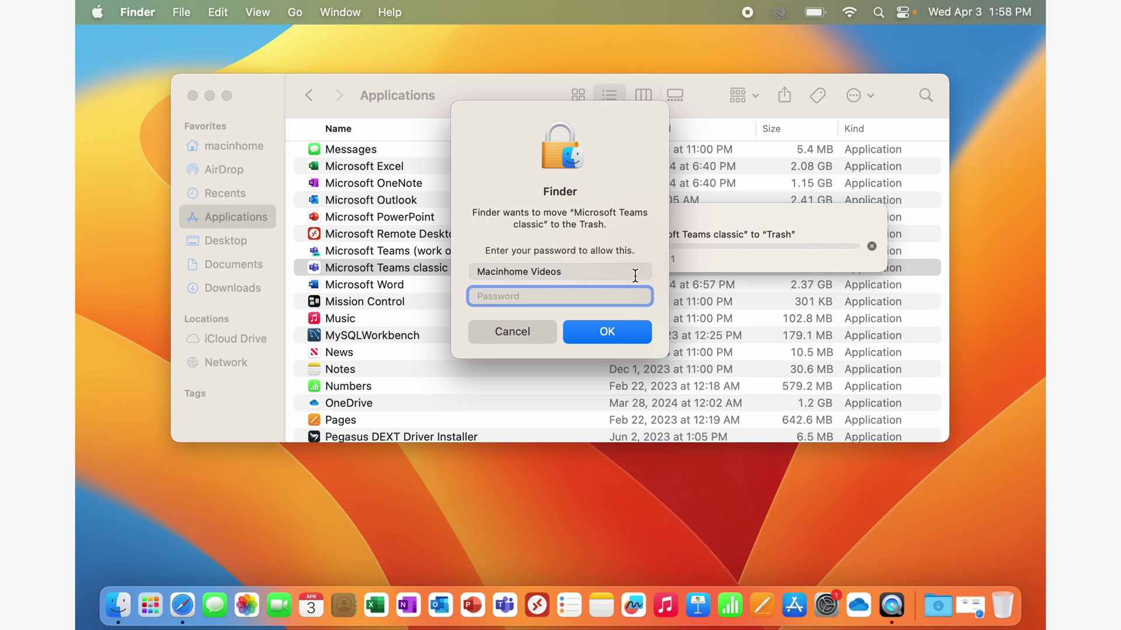
text(••••••••)
key(Return)
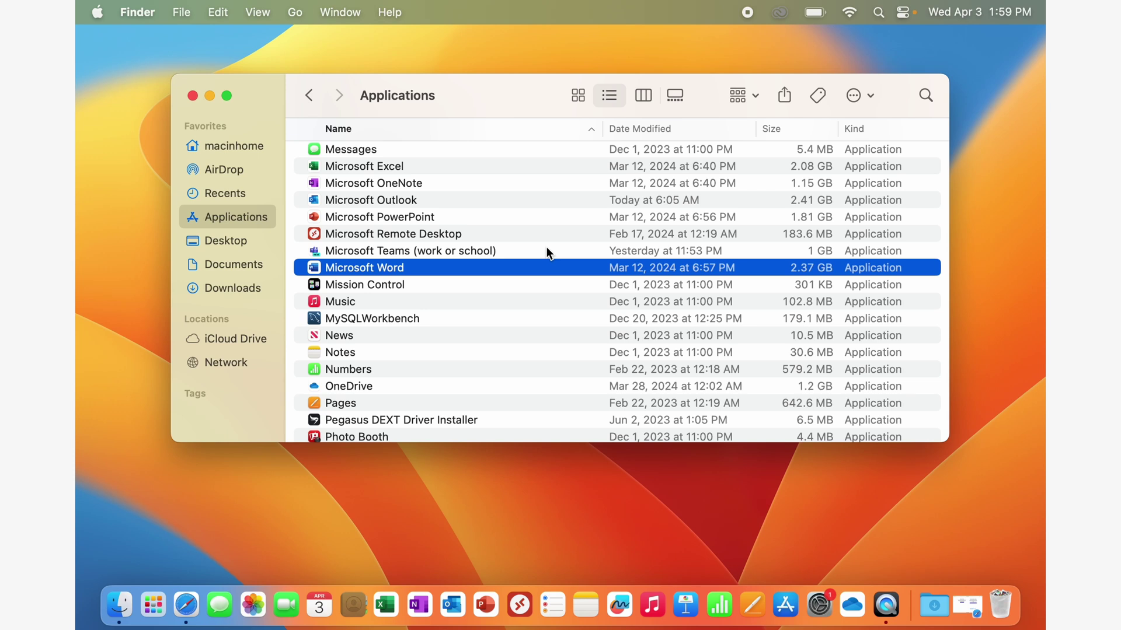
Trash Microsoft Word with the account password, then select Microsoft Teams (work or school)
key(super+BackSpace)
text(•••)
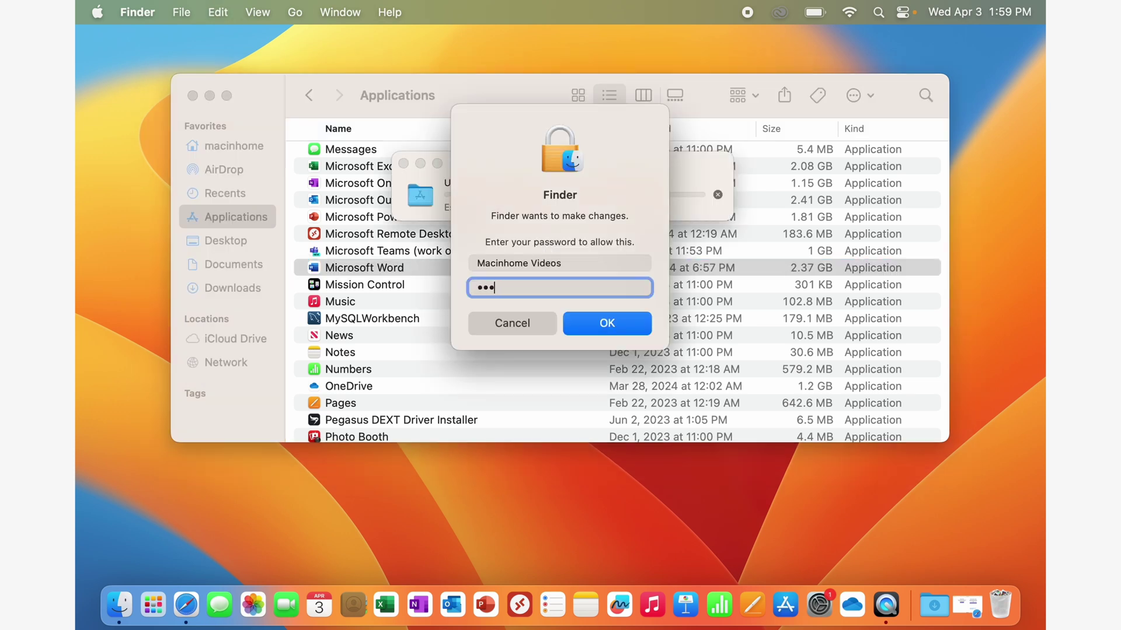
text(••••••)
key(Return)
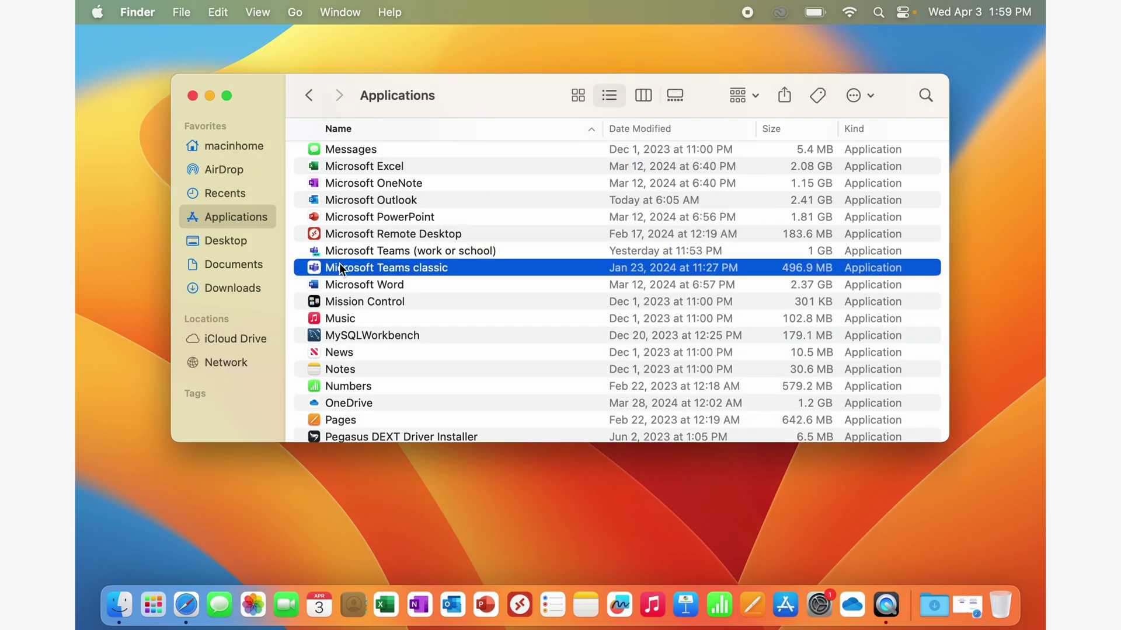
click(359, 255)
click(371, 268)
click(400, 257)
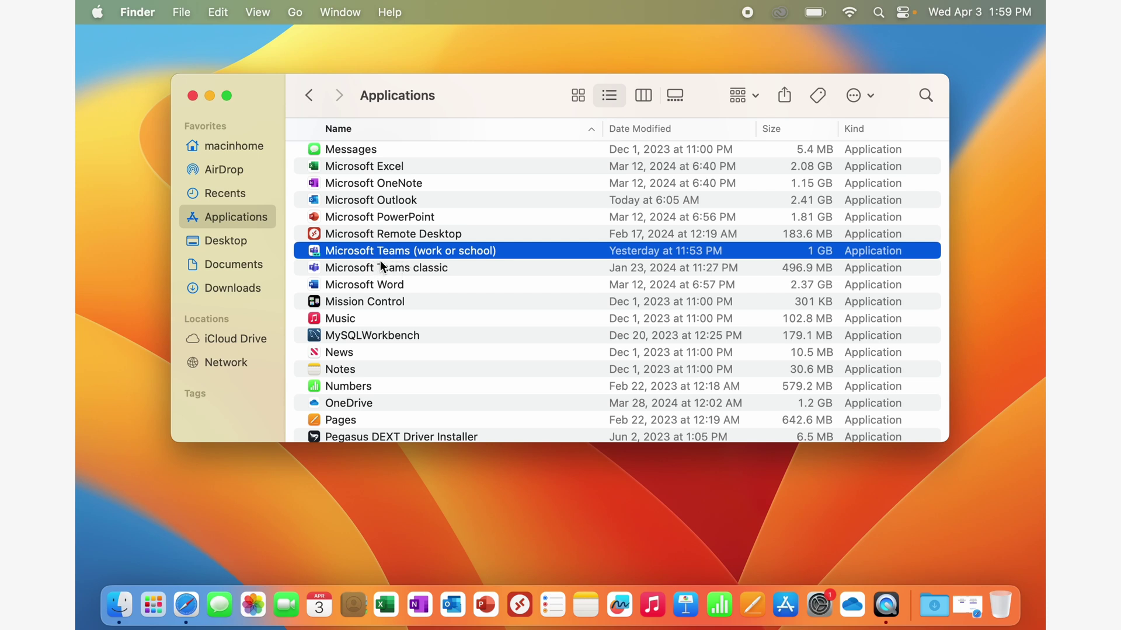
click(365, 269)
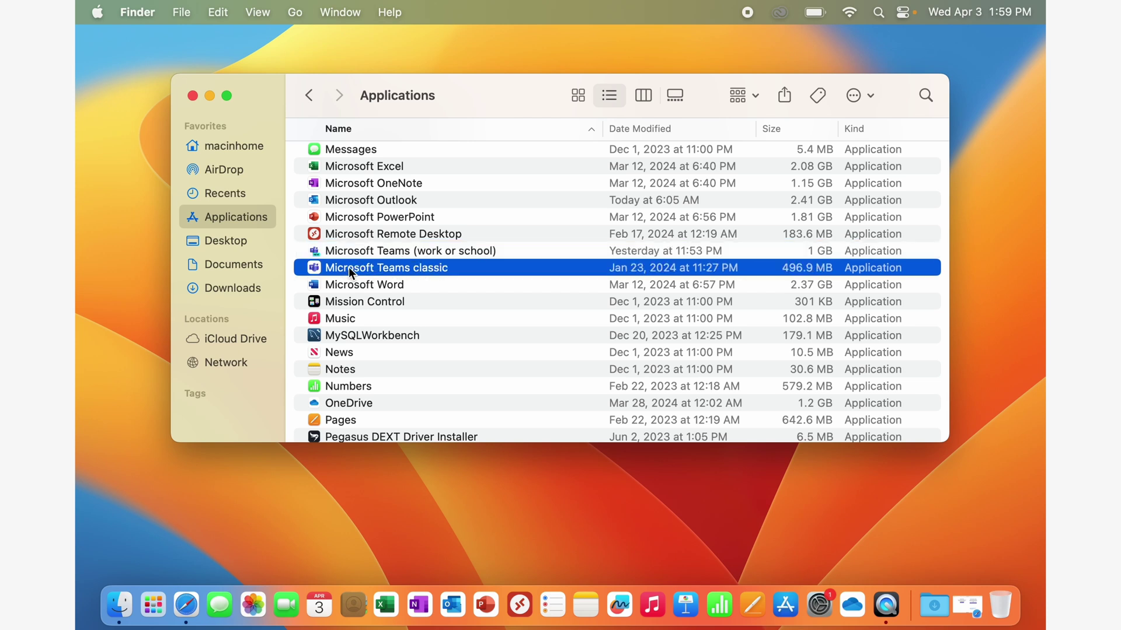
double_click(346, 267)
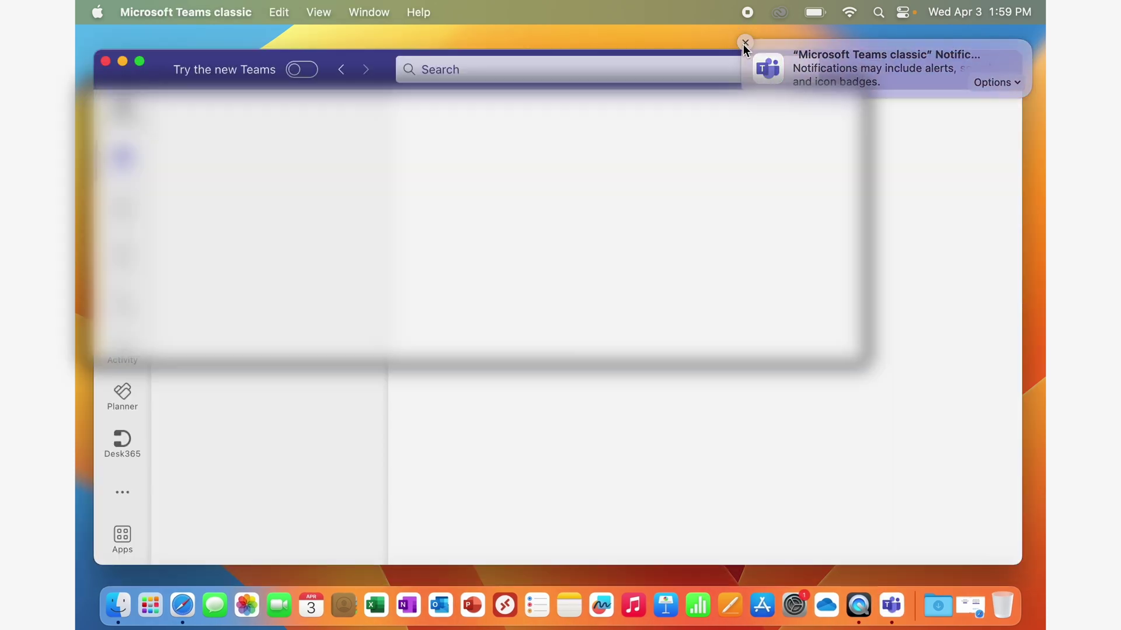
click(744, 44)
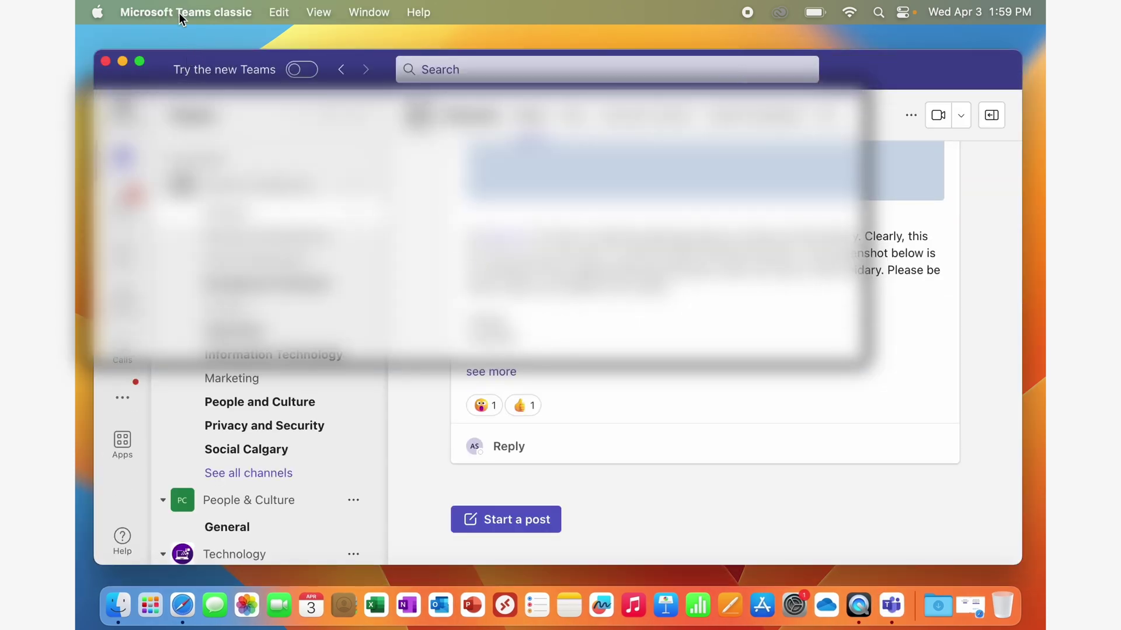
click(178, 9)
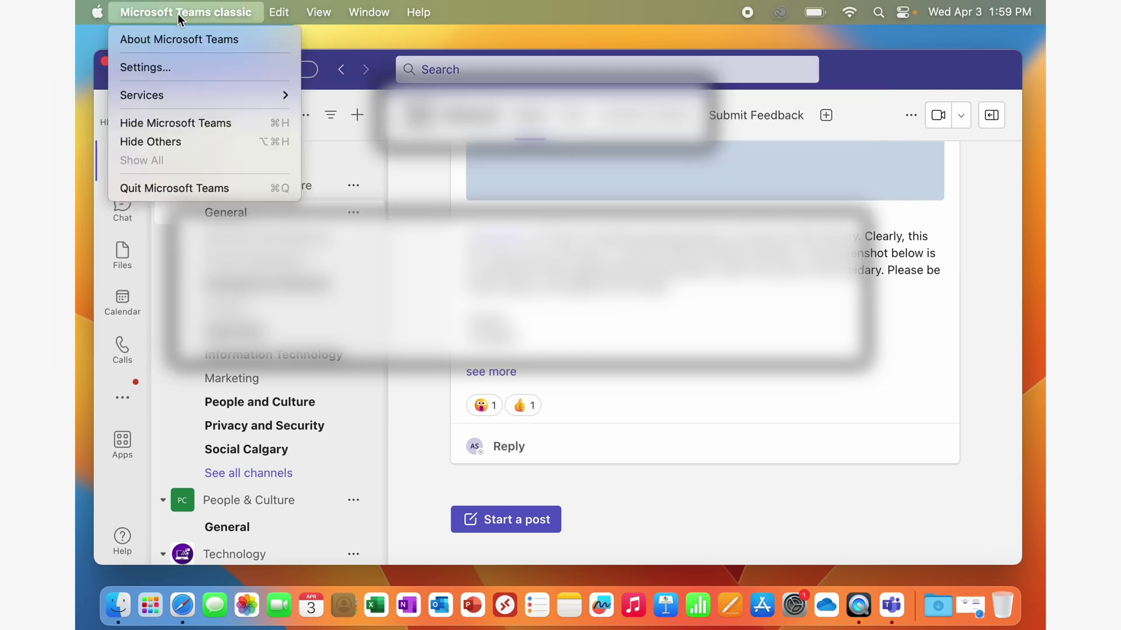
click(223, 69)
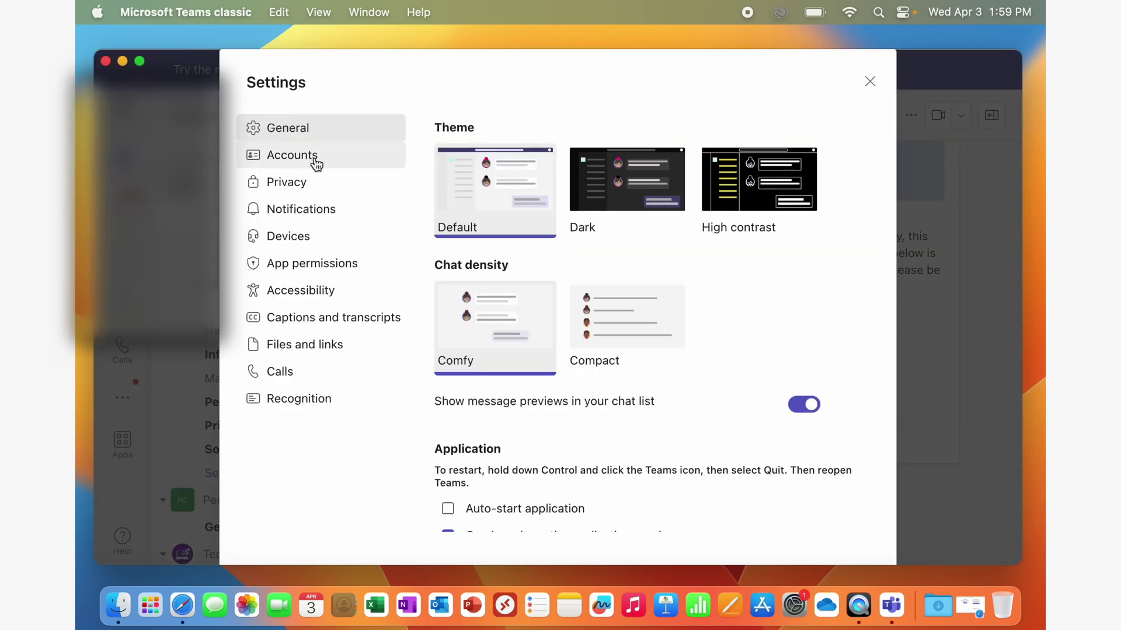
click(316, 164)
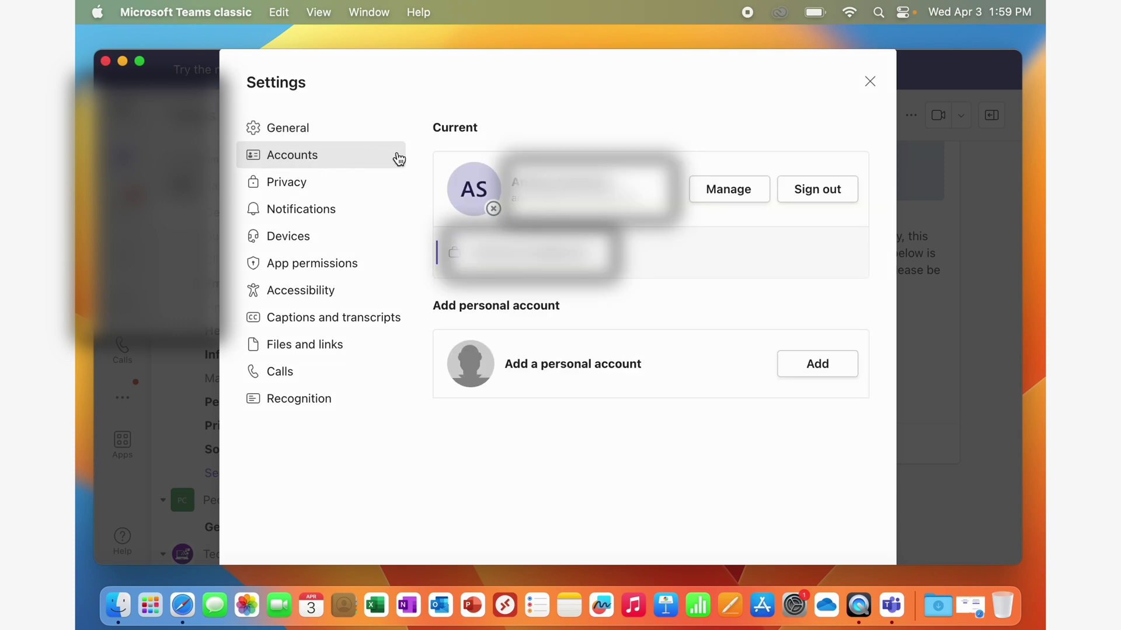
mouse_move(480, 161)
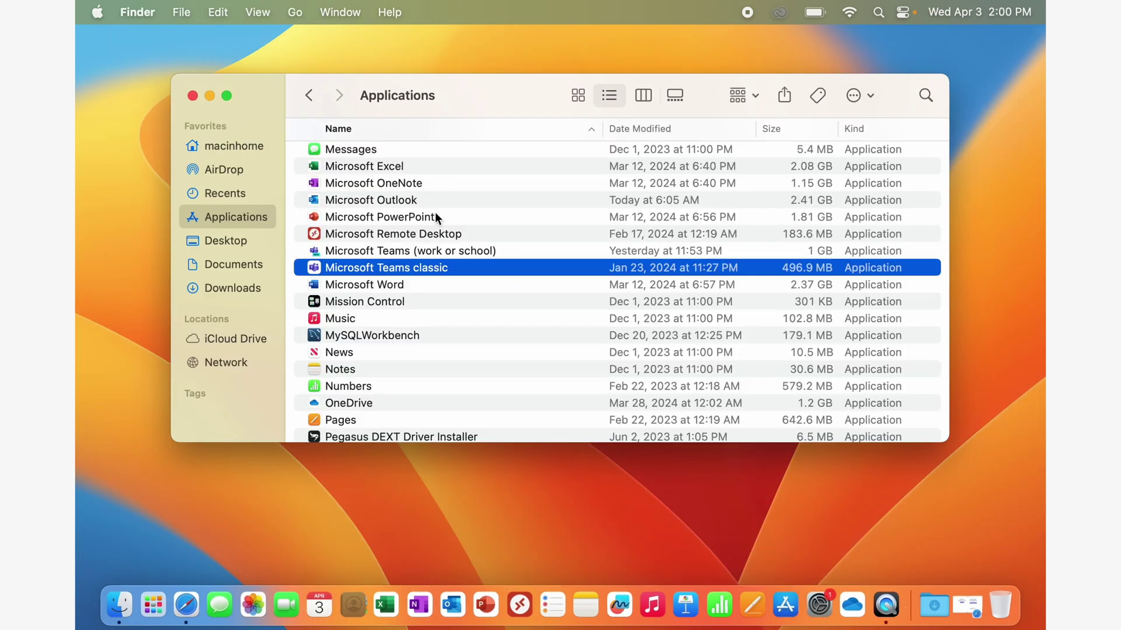
Launch Microsoft Teams (work or school) from Applications and choose "Yes, use the new Teams"
click(389, 252)
double_click(391, 253)
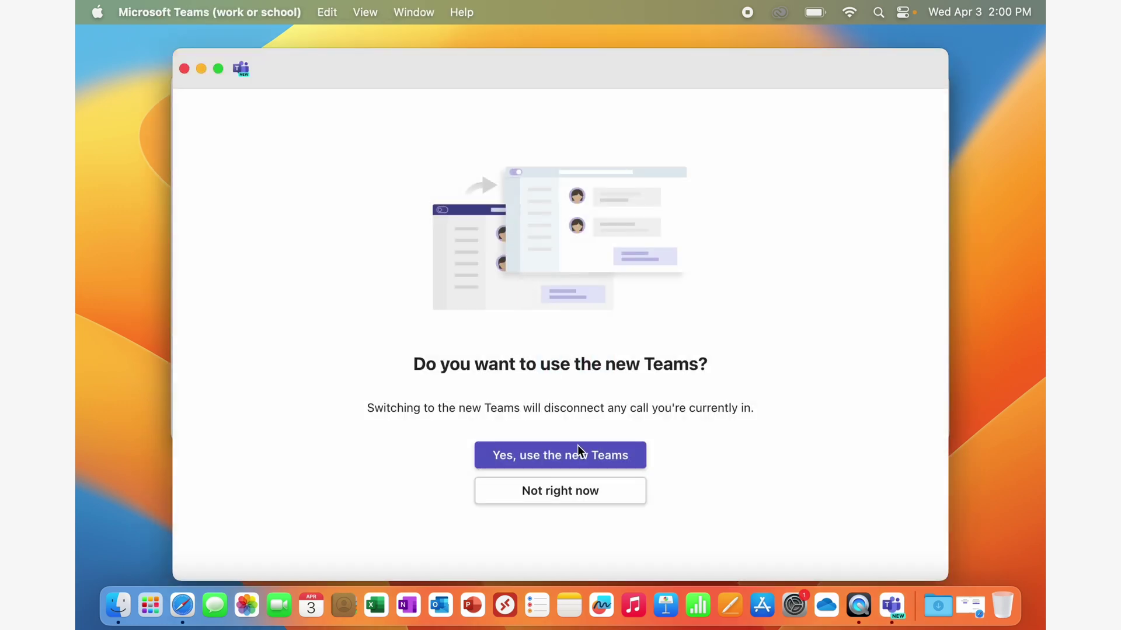
click(578, 452)
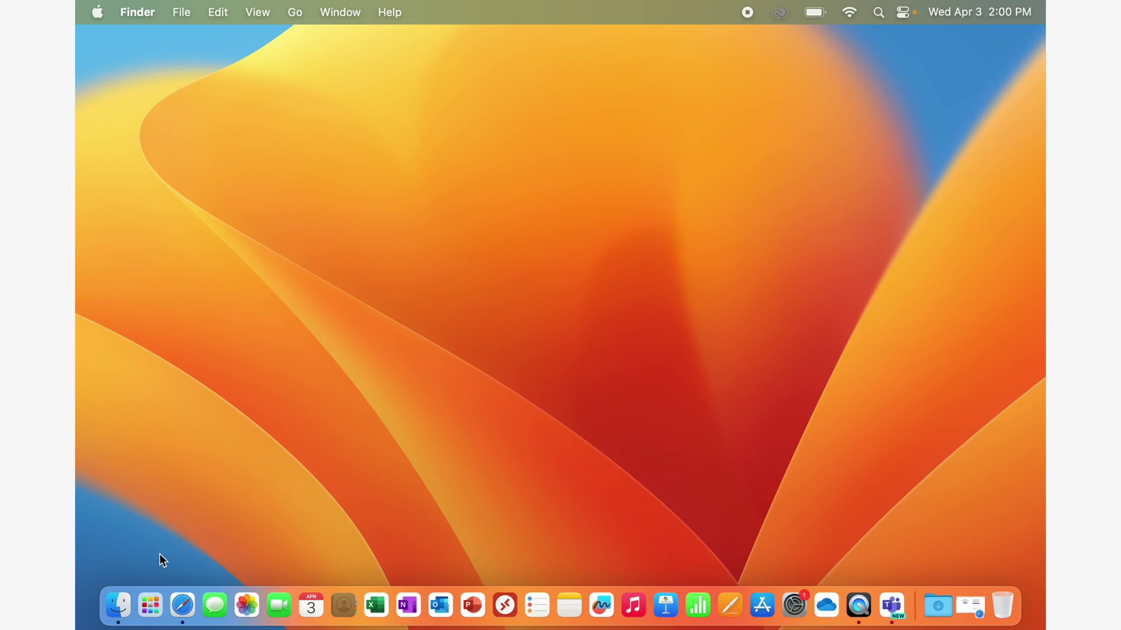
Go to teams.microsoft.com in Safari and scroll down to the Teams download options
click(183, 607)
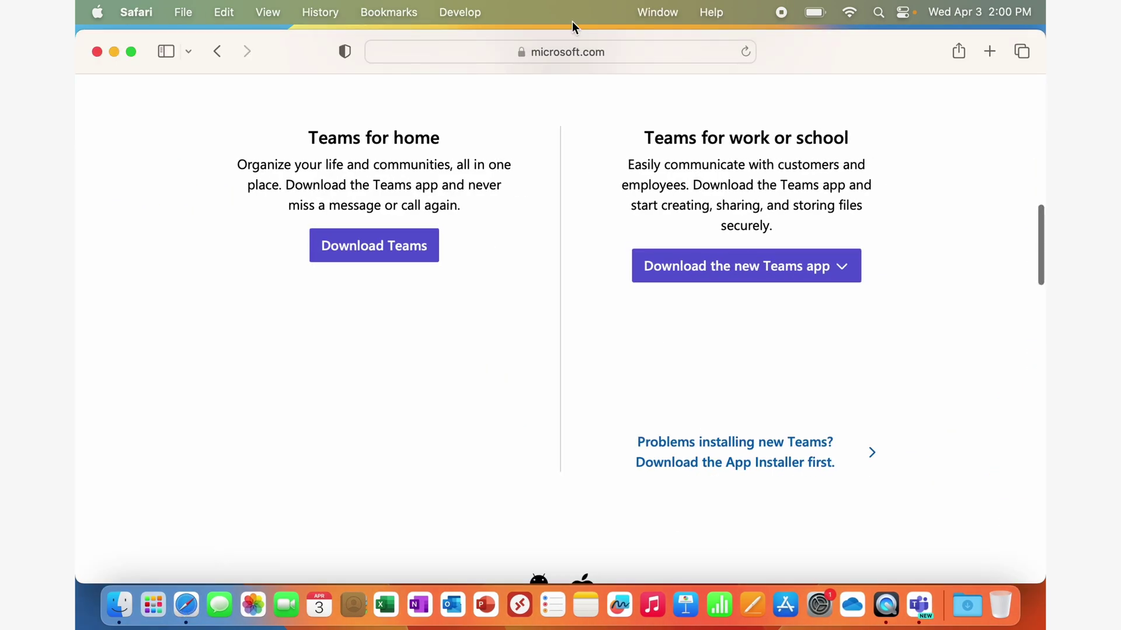
click(461, 52)
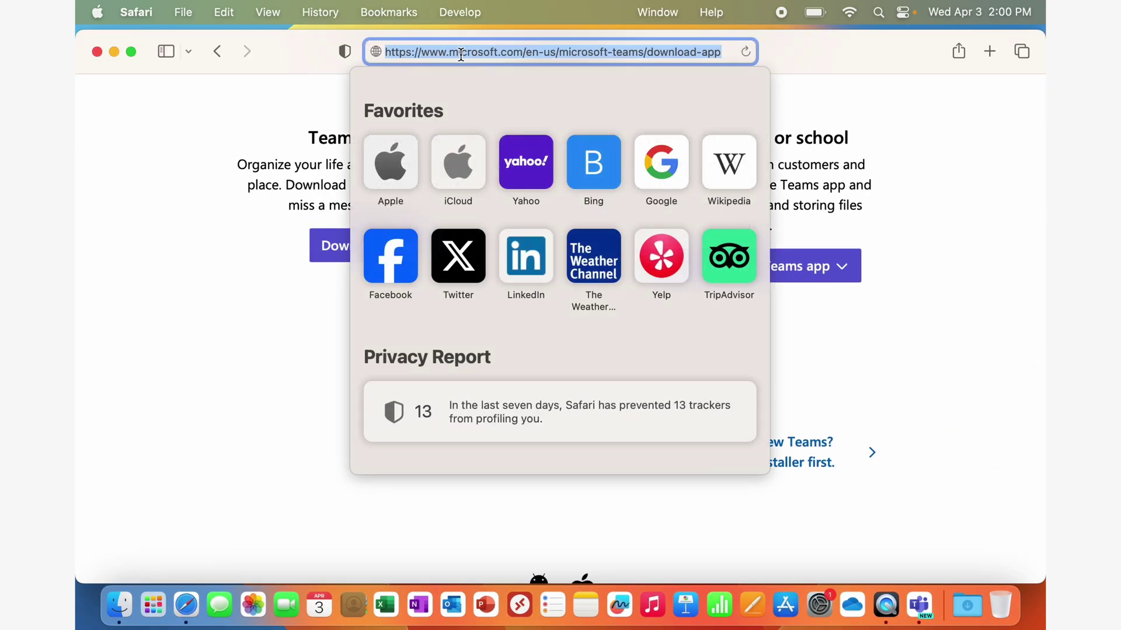
text(teams.m)
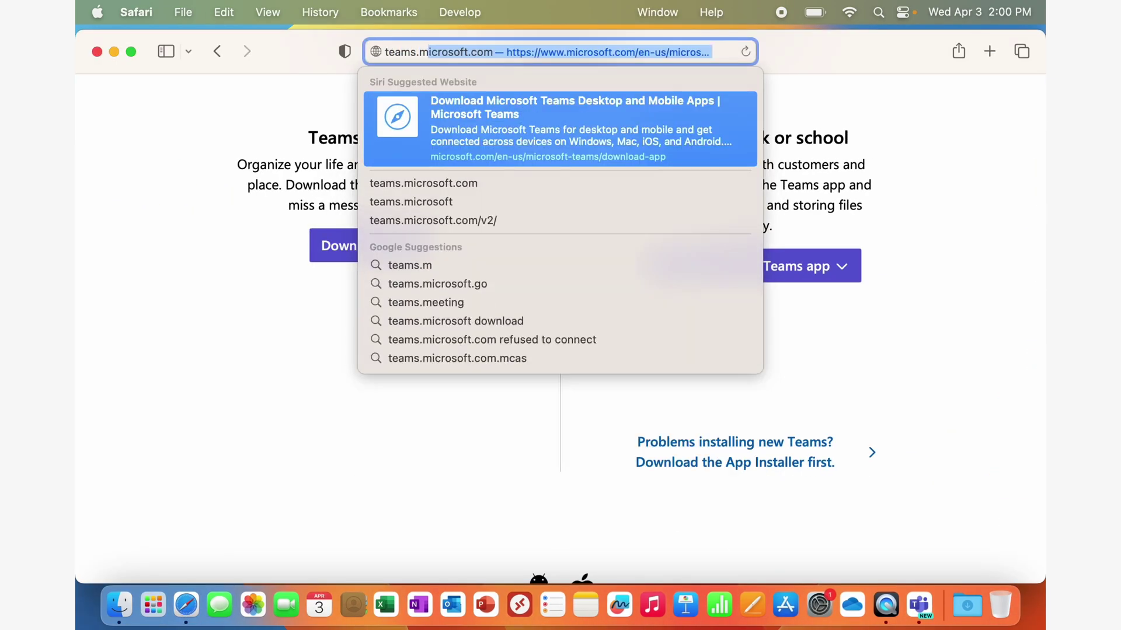
key(Return)
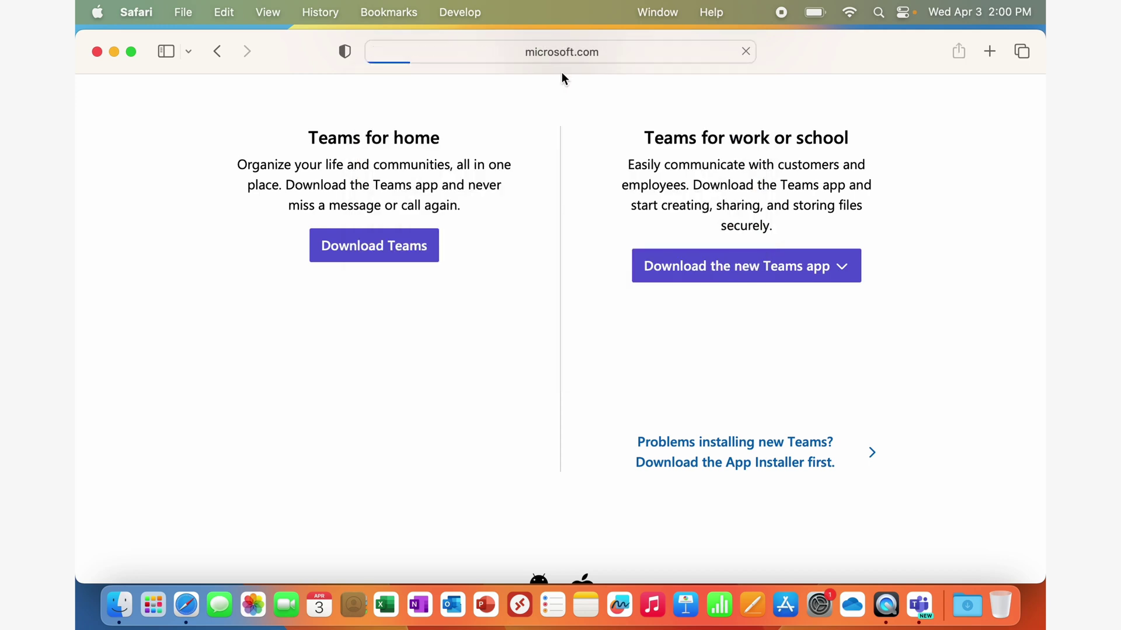
scroll(545, 279, down, 3)
scroll(548, 286, down, 2)
scroll(467, 309, up, 1)
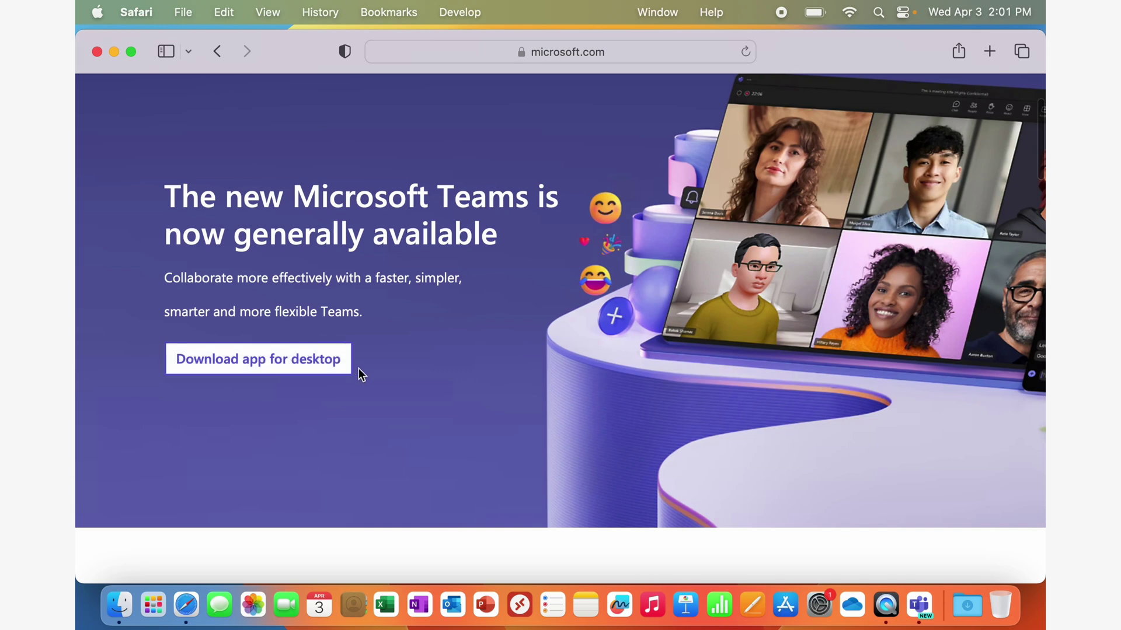
scroll(480, 382, down, 10)
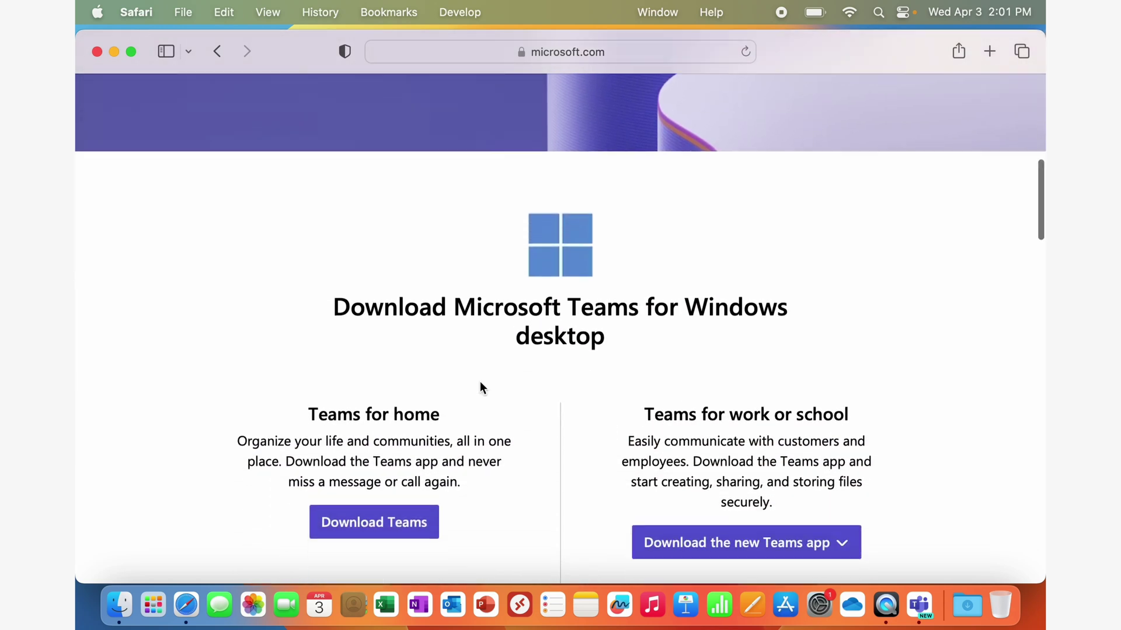
scroll(480, 387, down, 3)
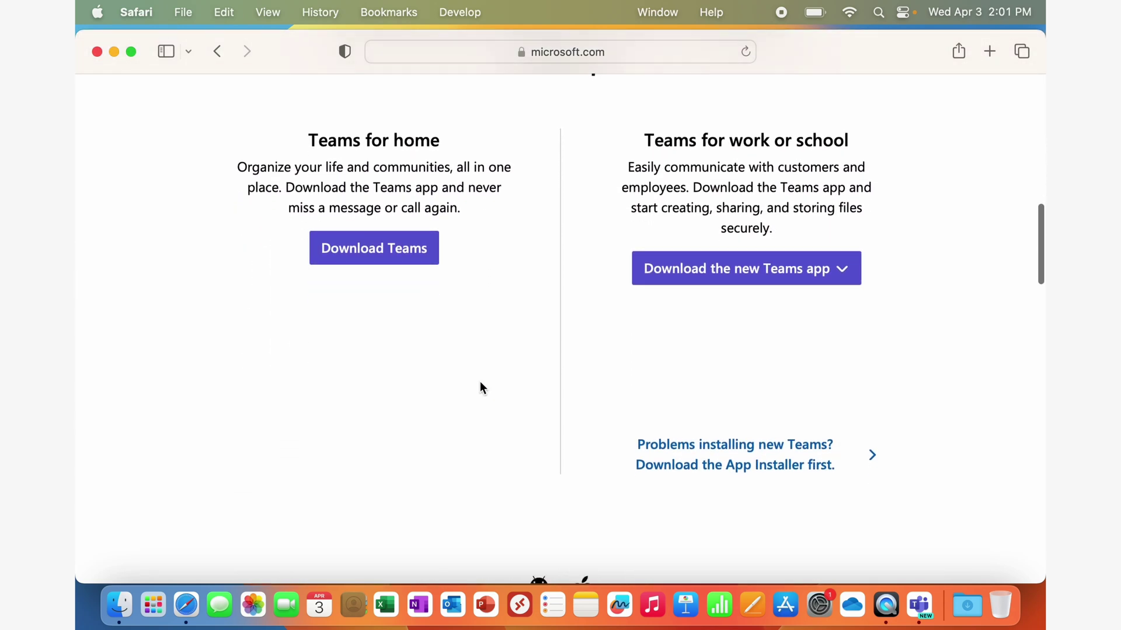